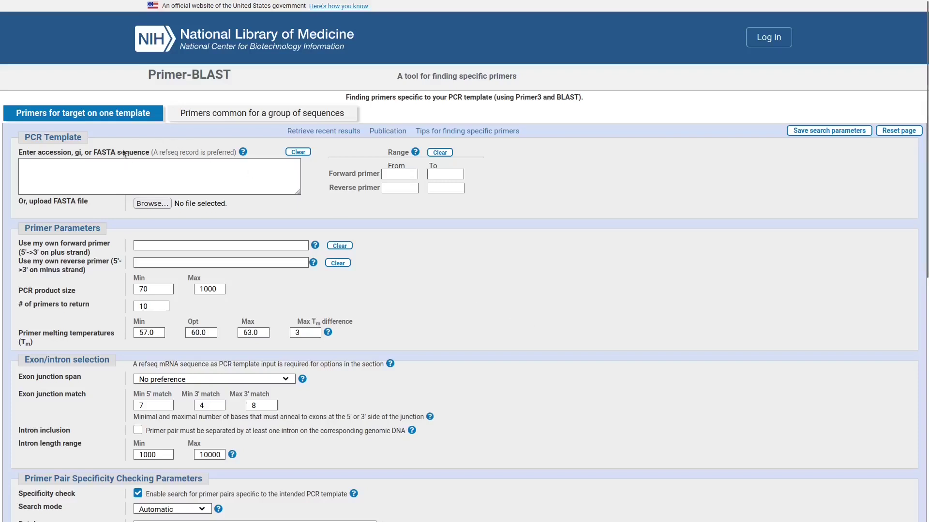
# - Look over the Primer-BLAST form sections, then show the WT1 gene's RefSeq list with NM_000378.6 (isoform A)
pyautogui.click(110, 138)
pyautogui.click(125, 231)
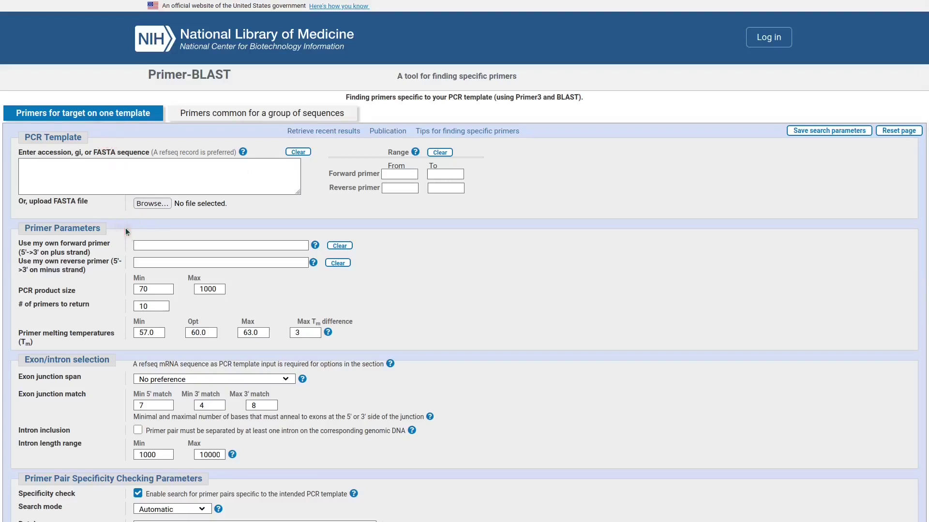
pyautogui.scroll(-1, 172, 291)
pyautogui.scroll(-2, 173, 286)
pyautogui.click(130, 282)
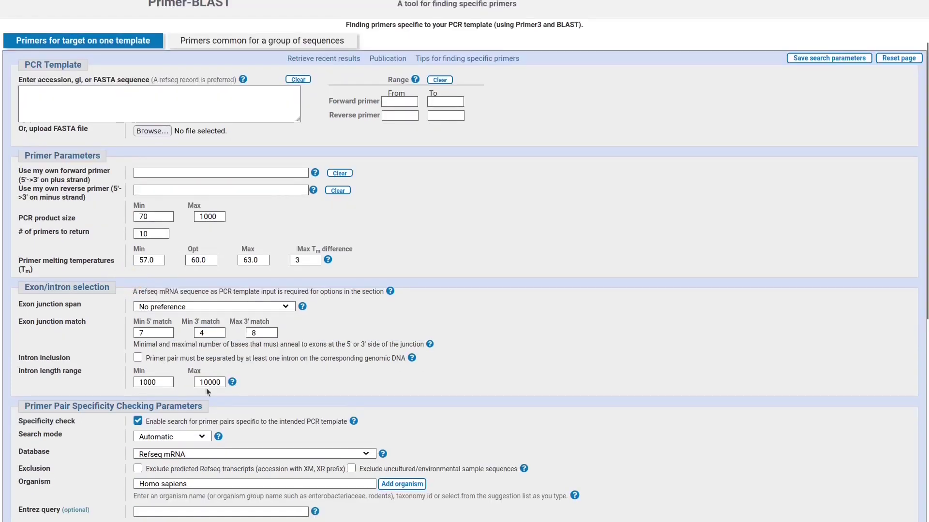
pyautogui.click(231, 420)
pyautogui.scroll(3, 300, 412)
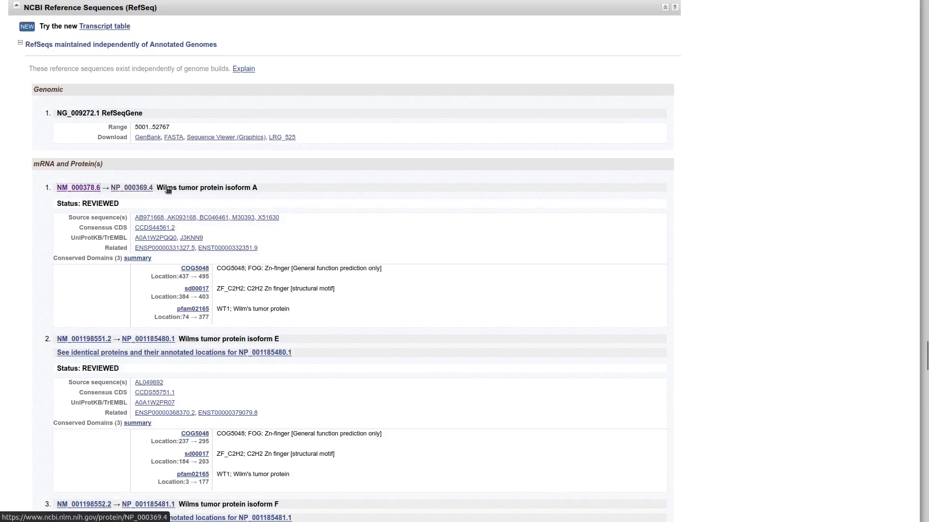
# - Open the NM_000378.6 WT1 transcript variant 1 mRNA record and copy its accession
pyautogui.click(92, 188)
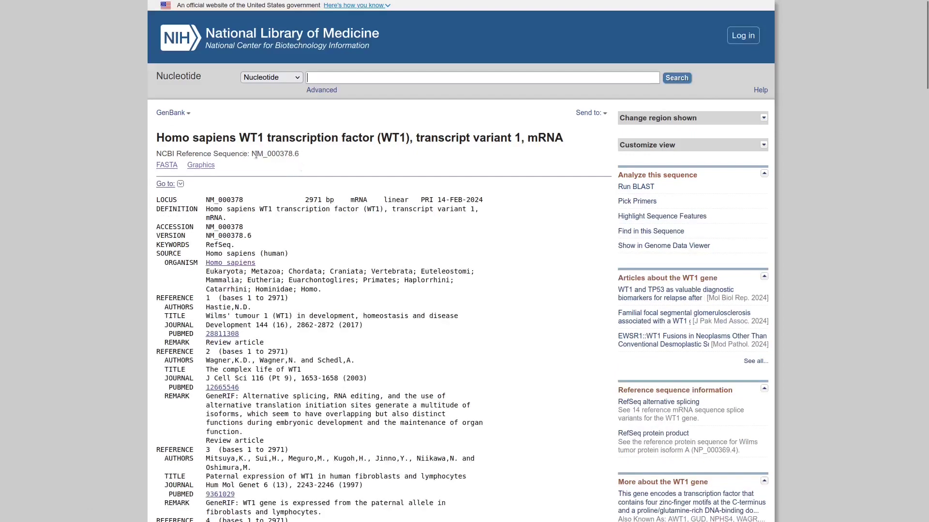
pyautogui.doubleClick(382, 138)
pyautogui.click(301, 154)
pyautogui.moveTo(301, 154); pyautogui.dragTo(252, 153)
pyautogui.click(251, 154)
pyautogui.doubleClick(251, 154)
pyautogui.rightClick(252, 155)
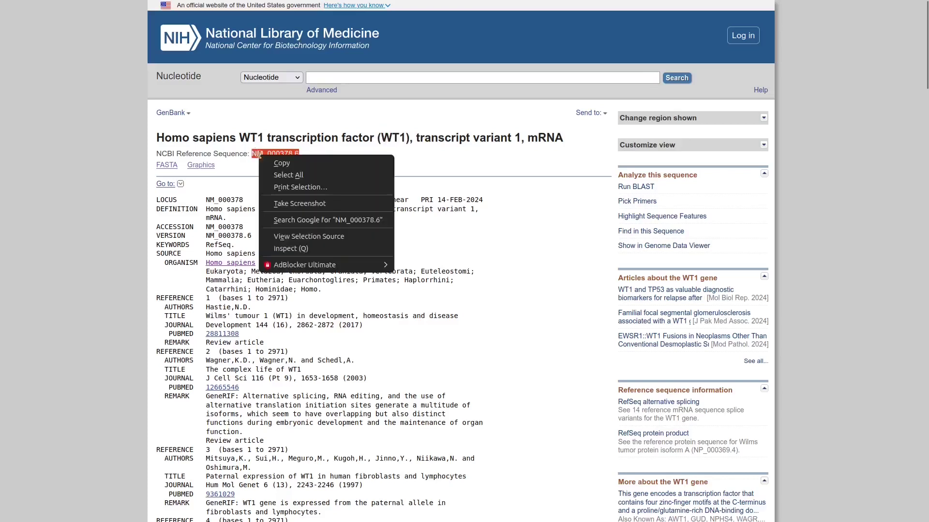
pyautogui.click(268, 164)
# - Paste NM_000378.6 into the Primer-BLAST PCR template box
pyautogui.hotkey('ctrl', 'Tab')
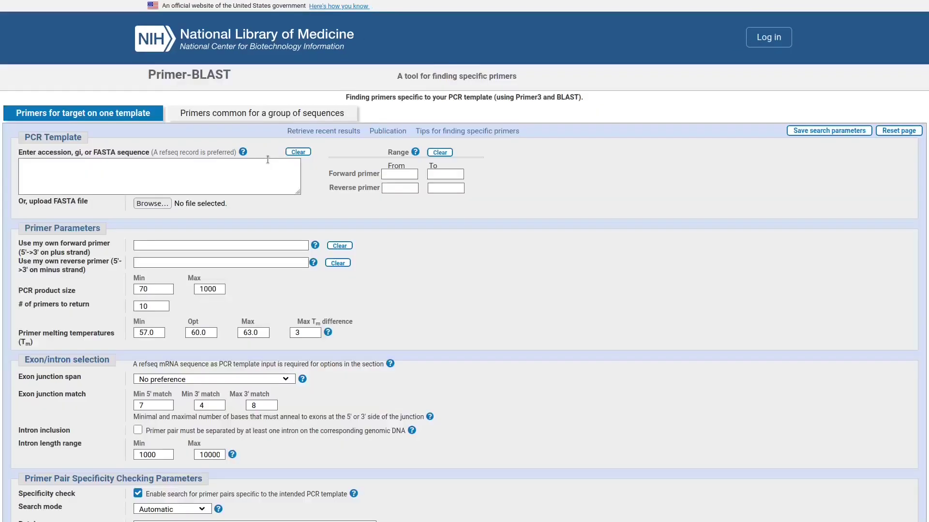
pyautogui.click(116, 171)
pyautogui.hotkey('ctrl', 'v')
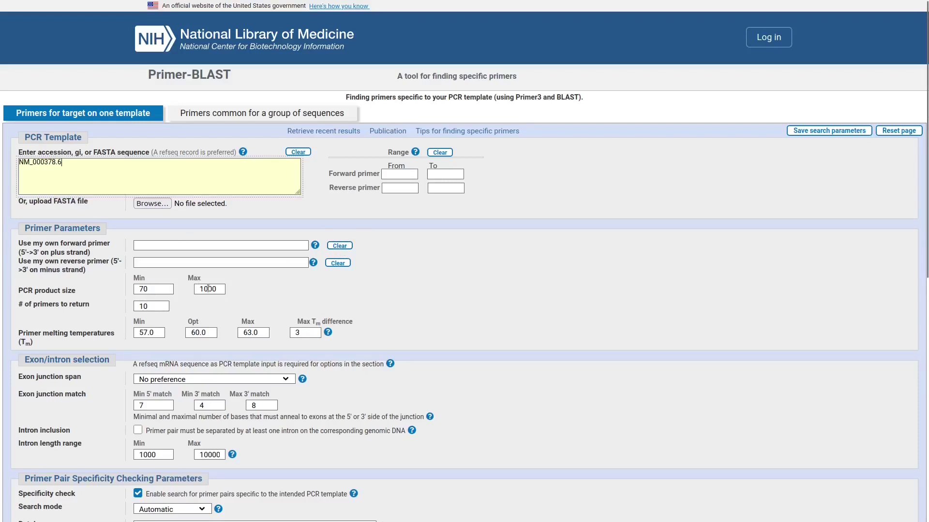
# - Change the PCR product size maximum from 1000 to 200
pyautogui.moveTo(222, 289); pyautogui.dragTo(196, 290)
pyautogui.write('200')
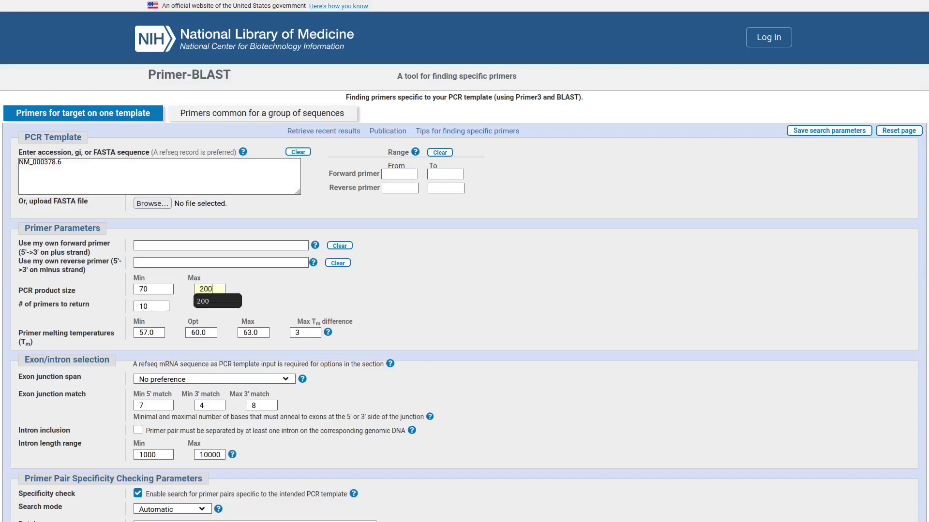
pyautogui.click(371, 277)
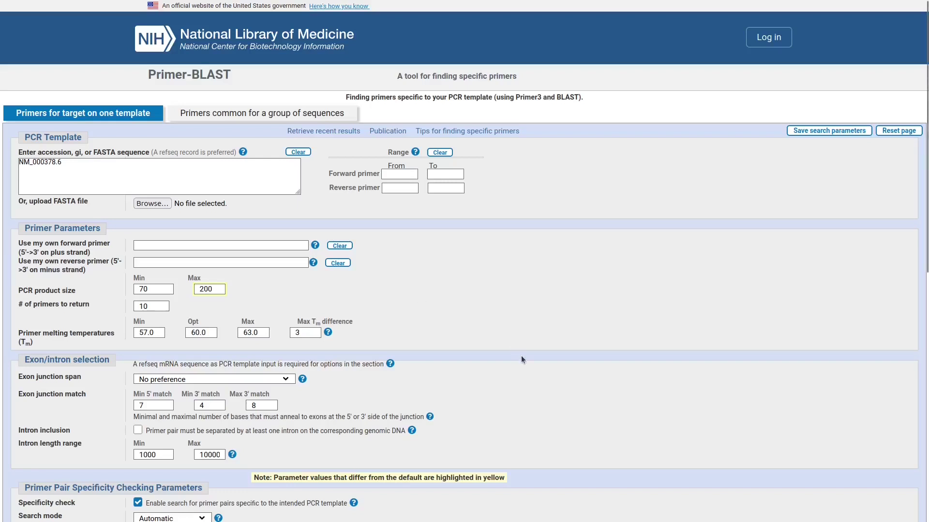
# - Set Exon junction span to 'Primer must span an exon-exon junction'
pyautogui.scroll(-2, 522, 356)
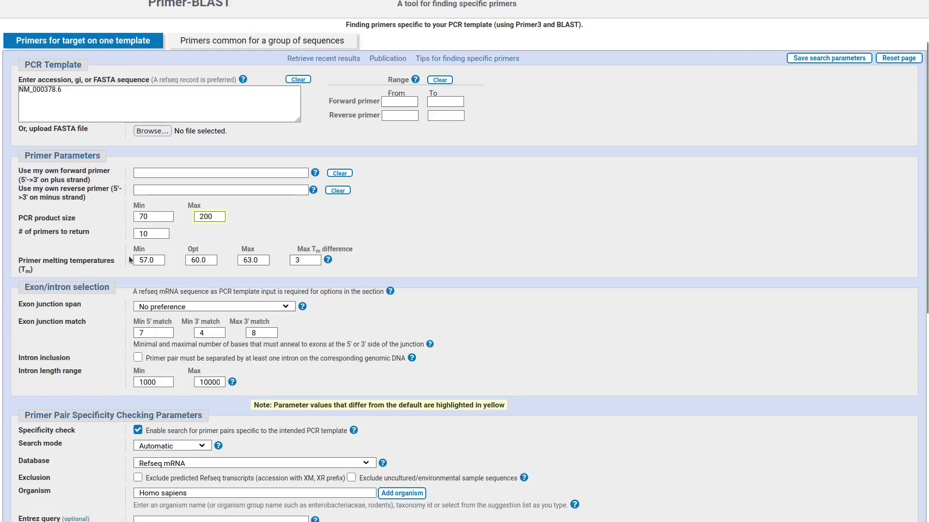
pyautogui.click(177, 306)
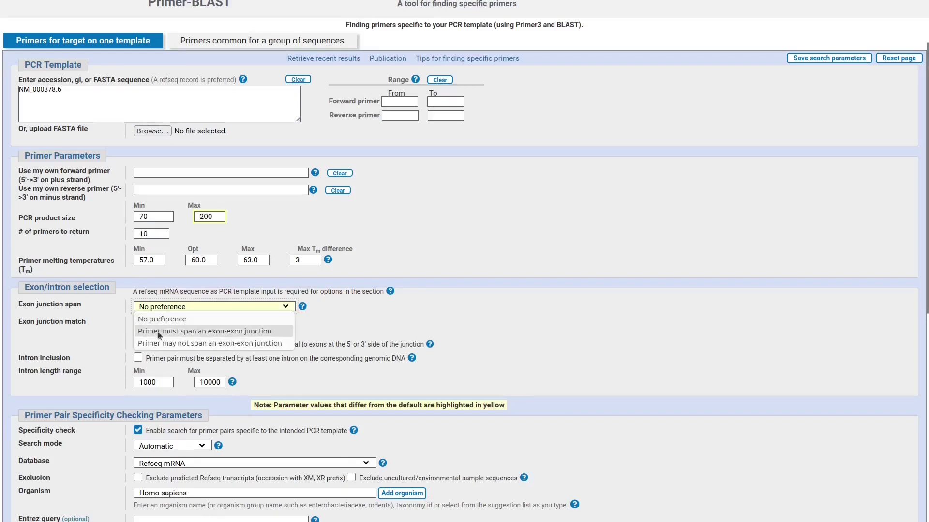
pyautogui.click(196, 331)
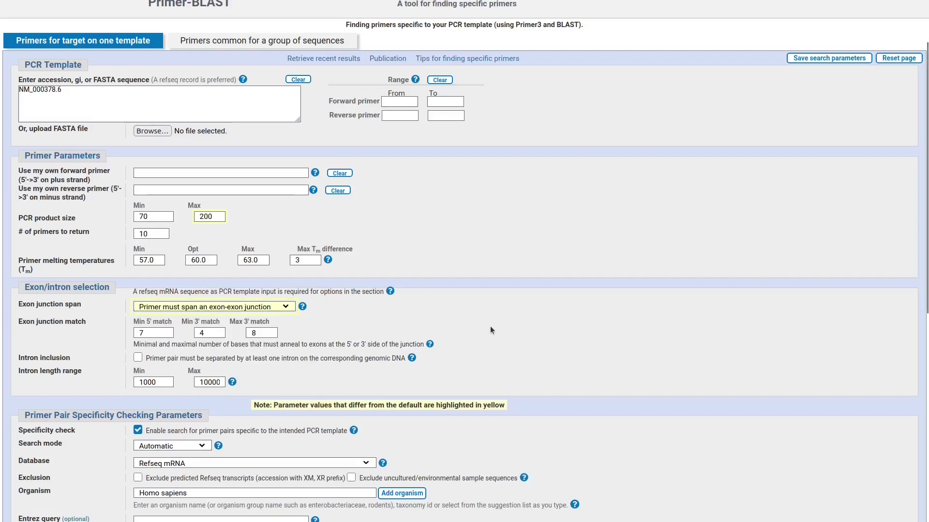
pyautogui.scroll(-3, 495, 332)
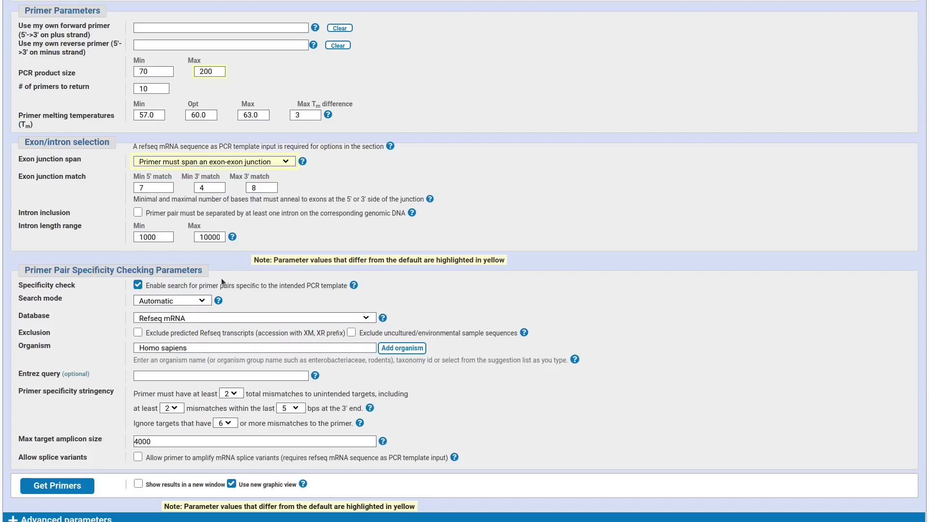
pyautogui.click(41, 315)
pyautogui.click(242, 318)
pyautogui.click(242, 317)
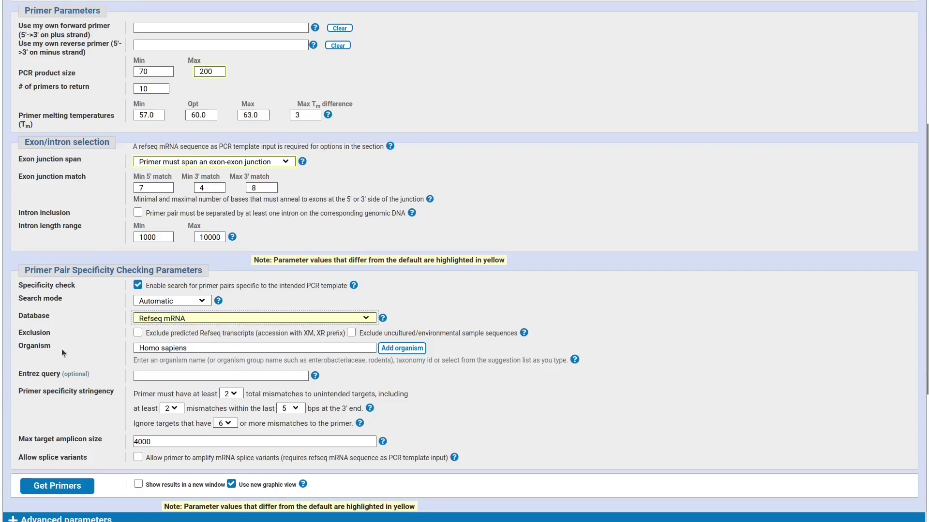
# - Set the organism to Homo sapiens (taxid:9606) and tick 'Show results in a new window'
pyautogui.click(228, 348)
pyautogui.press('BackSpace')
pyautogui.press('BackSpace')
pyautogui.press('BackSpace')
pyautogui.press('BackSpace')
pyautogui.press('BackSpace')
pyautogui.press('BackSpace')
pyautogui.press('BackSpace')
pyautogui.press('BackSpace')
pyautogui.press('BackSpace')
pyautogui.press('BackSpace')
pyautogui.press('BackSpace')
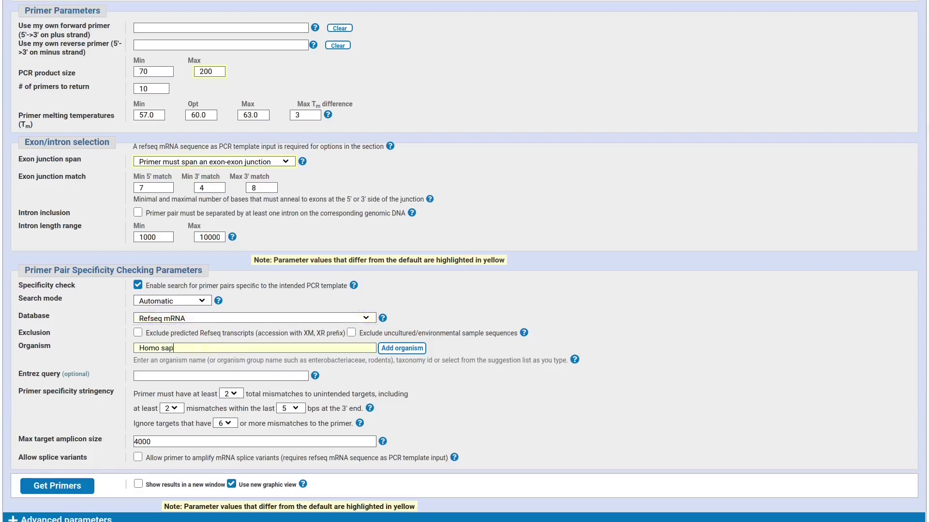
pyautogui.press('BackSpace')
pyautogui.write('homo')
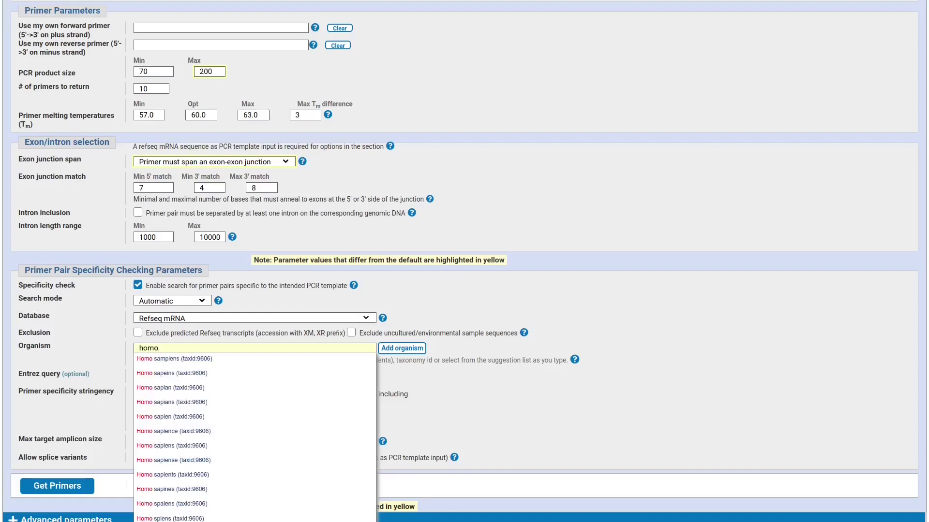
pyautogui.click(162, 360)
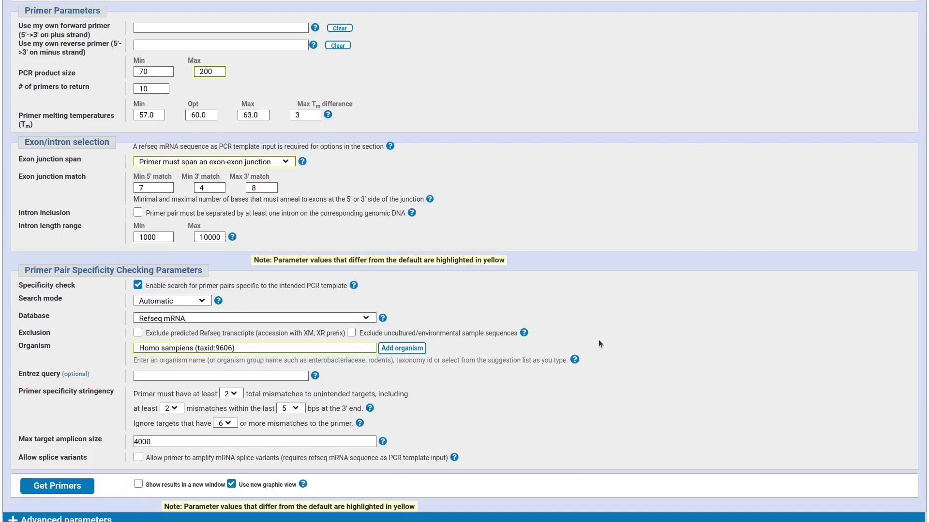
pyautogui.scroll(-3, 602, 346)
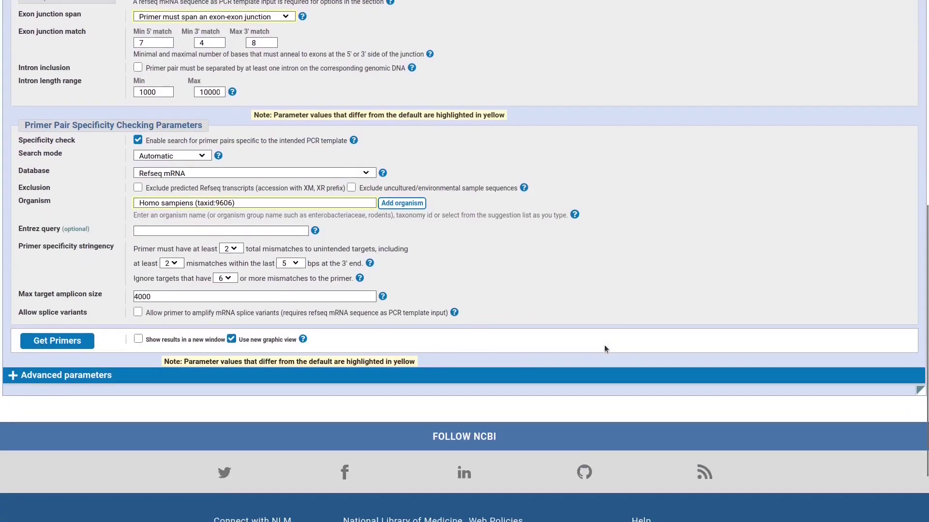
pyautogui.click(139, 340)
# - Submit the primer search and check its status until ten NM_000378.6 primer pairs appear
pyautogui.click(45, 340)
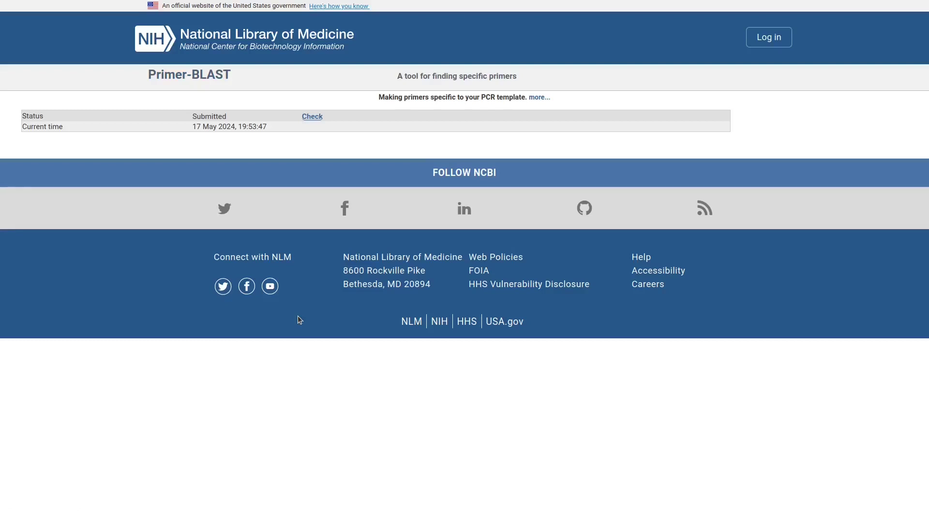
pyautogui.click(312, 116)
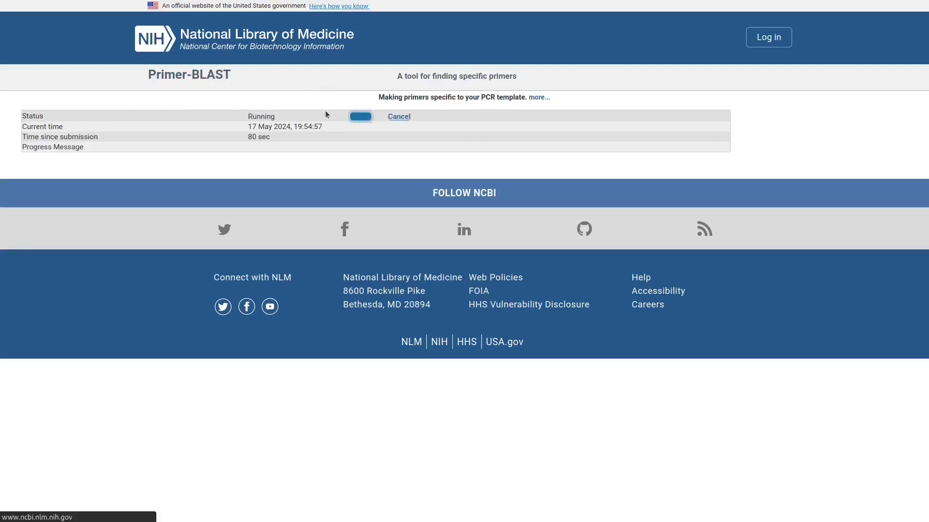
pyautogui.click(359, 118)
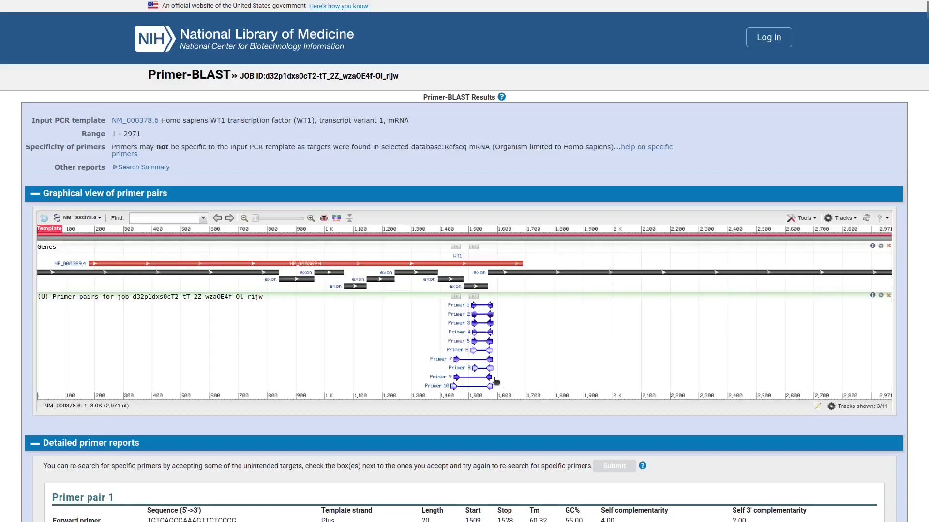
pyautogui.click(522, 265)
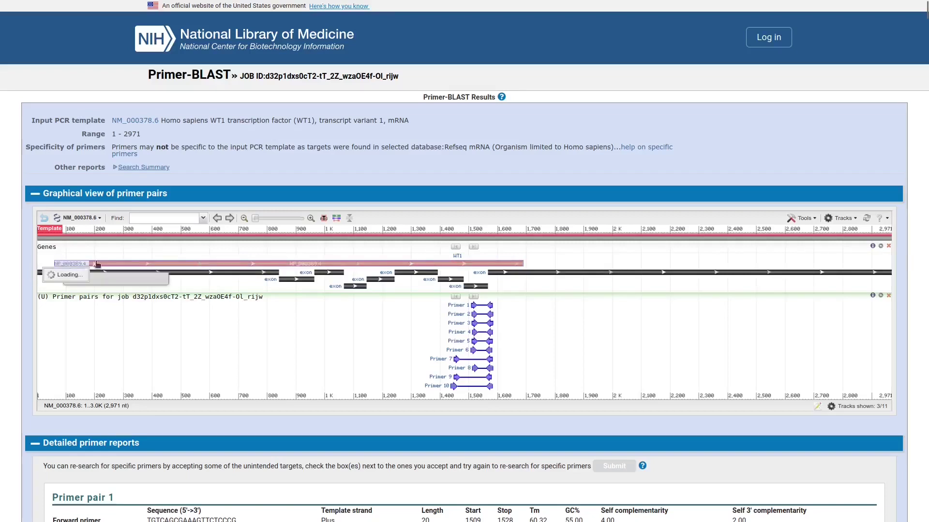
pyautogui.moveTo(459, 261)
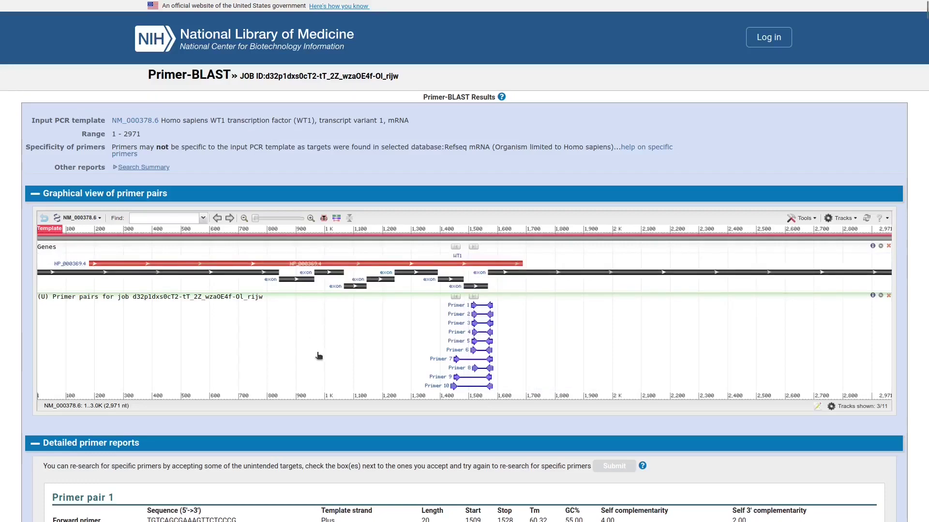
# - Scroll to primer pair 1's detailed report and highlight its reverse primer self complementarity 6.00
pyautogui.scroll(-3, 551, 408)
pyautogui.scroll(-4, 753, 336)
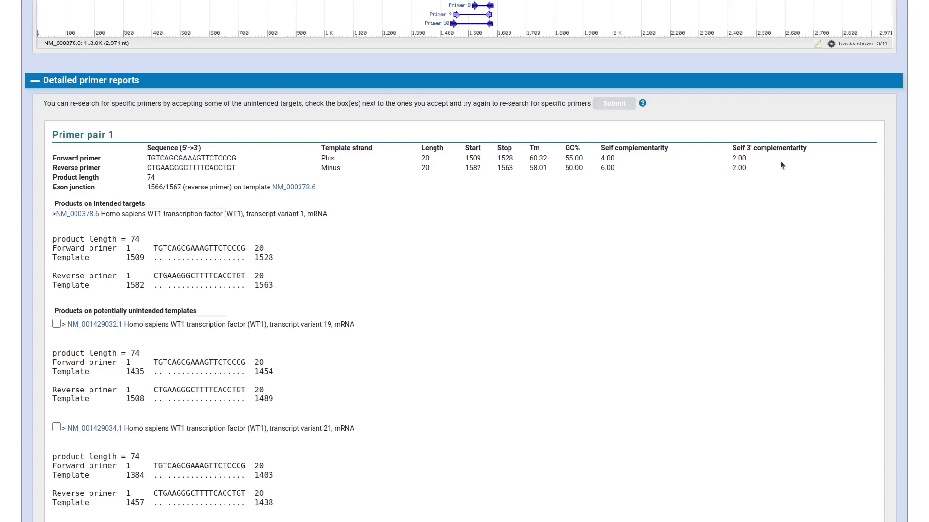
pyautogui.scroll(-2, 777, 184)
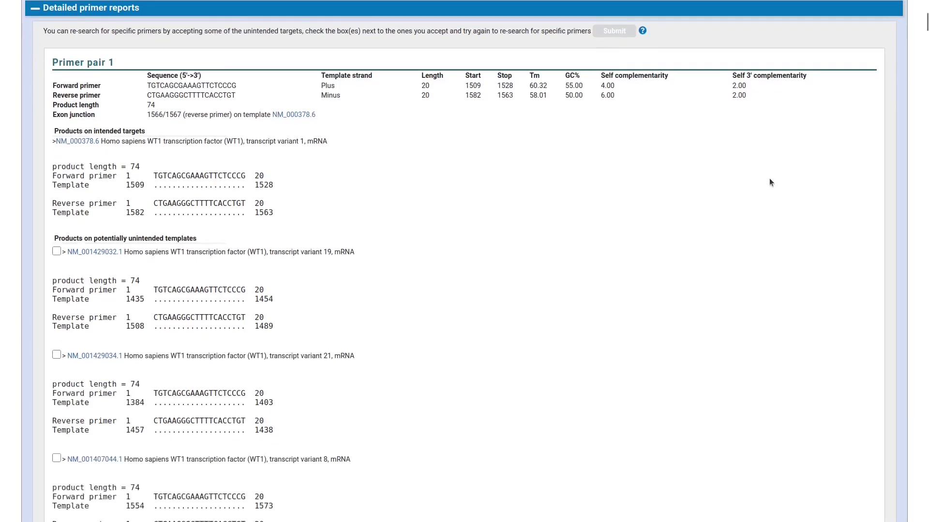
pyautogui.scroll(-3, 781, 199)
pyautogui.scroll(5, 690, 156)
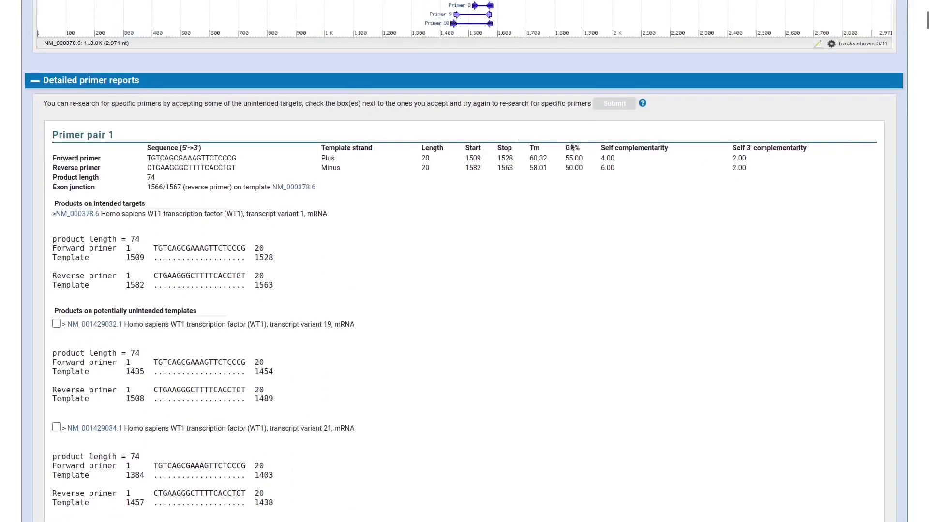
pyautogui.moveTo(616, 168); pyautogui.dragTo(600, 171)
# - Highlight primer pair 2's reverse primer self complementarity, then continue down to primer pair 9
pyautogui.scroll(-20, 649, 227)
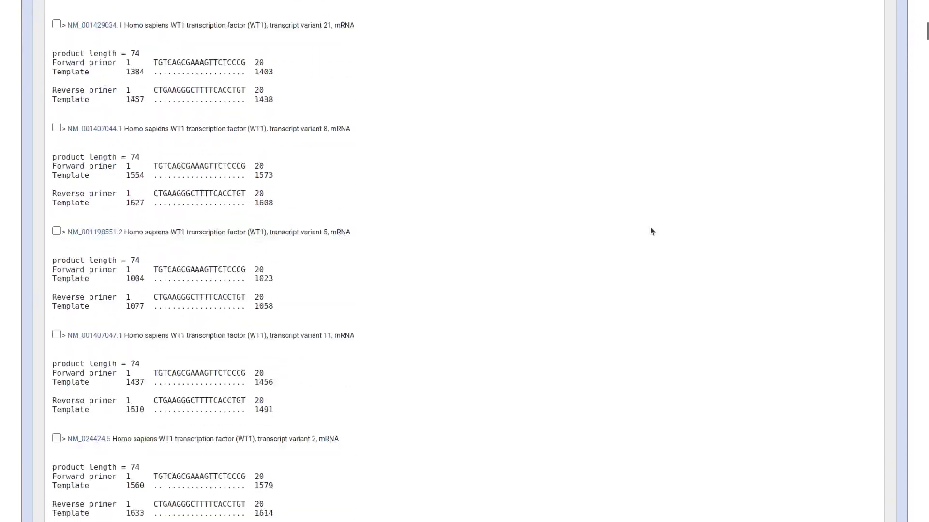
pyautogui.scroll(-20, 653, 237)
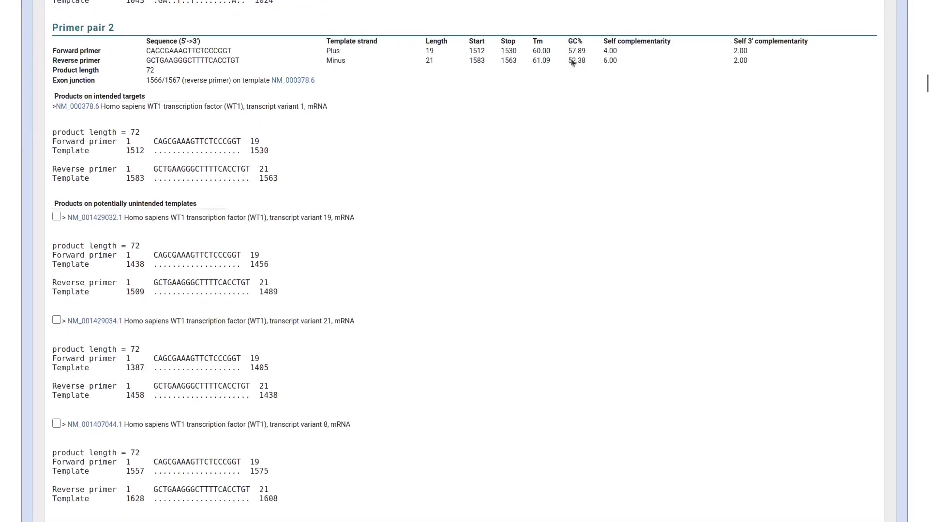
pyautogui.moveTo(613, 60); pyautogui.dragTo(600, 53)
pyautogui.scroll(-20, 627, 145)
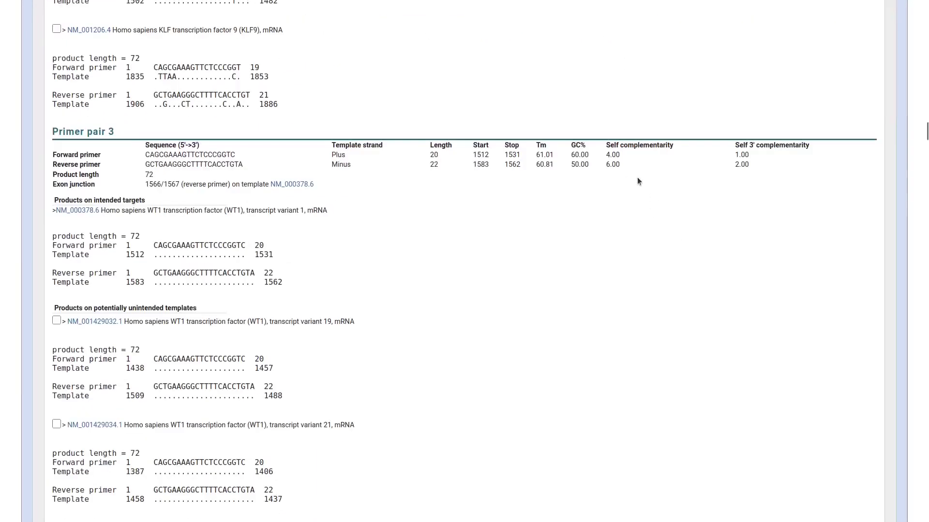
pyautogui.scroll(-20, 639, 242)
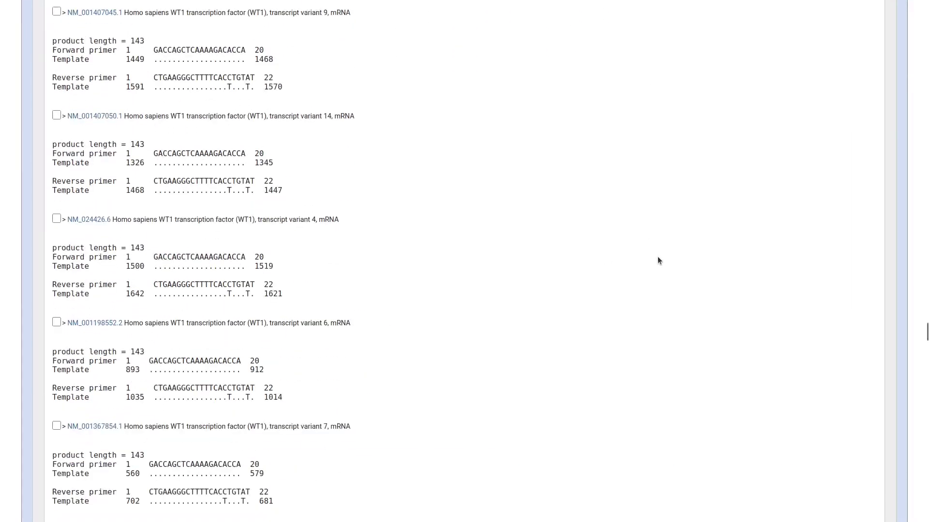
pyautogui.scroll(-20, 657, 271)
# - Highlight primer pair 9's 132-bp product length, then scroll back up to the listed unintended-template products
pyautogui.scroll(-7, 653, 290)
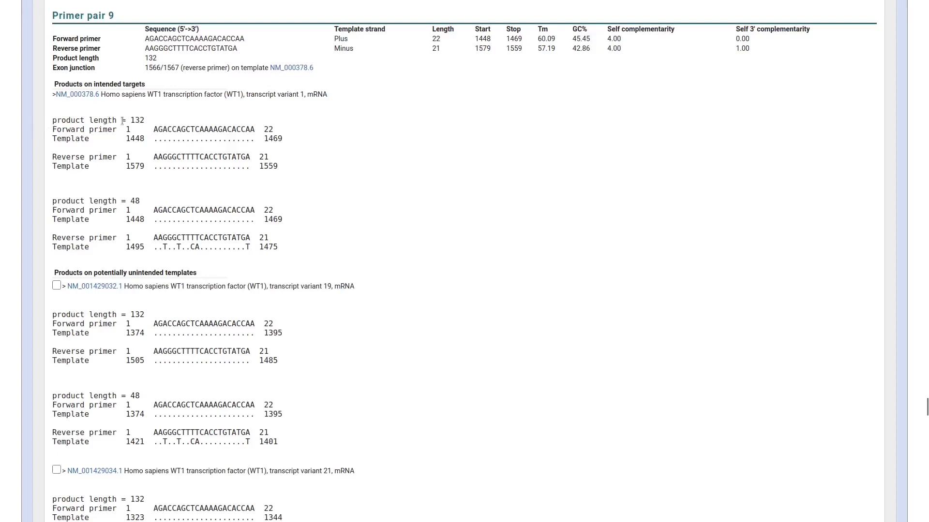
pyautogui.moveTo(147, 120); pyautogui.dragTo(130, 121)
pyautogui.scroll(20, 551, 232)
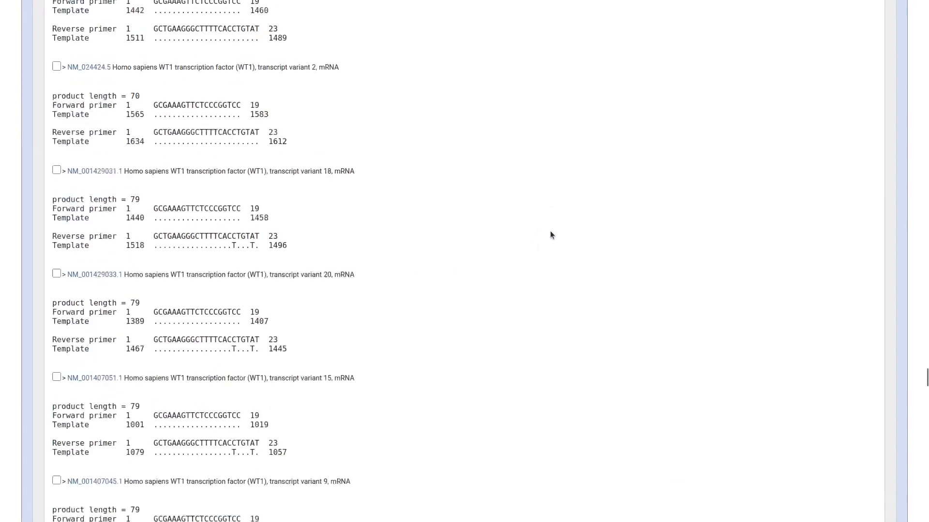
pyautogui.scroll(15, 550, 235)
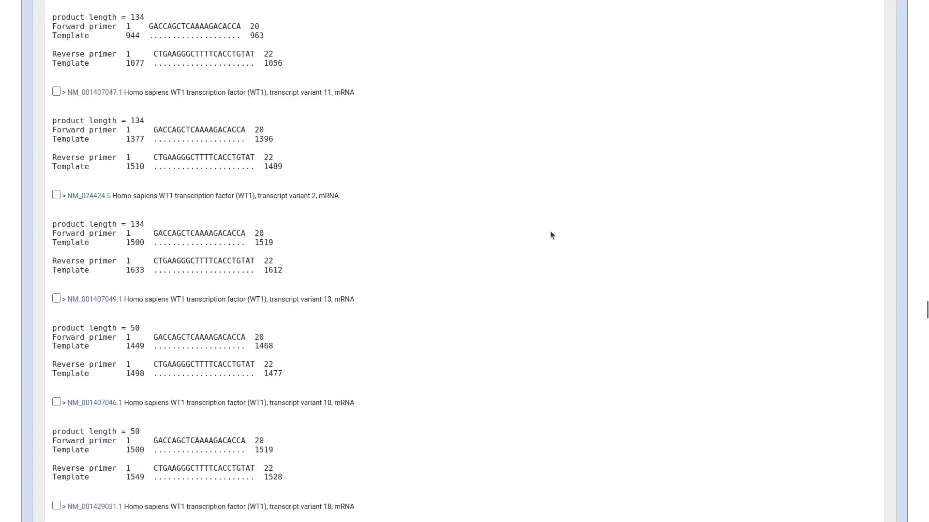